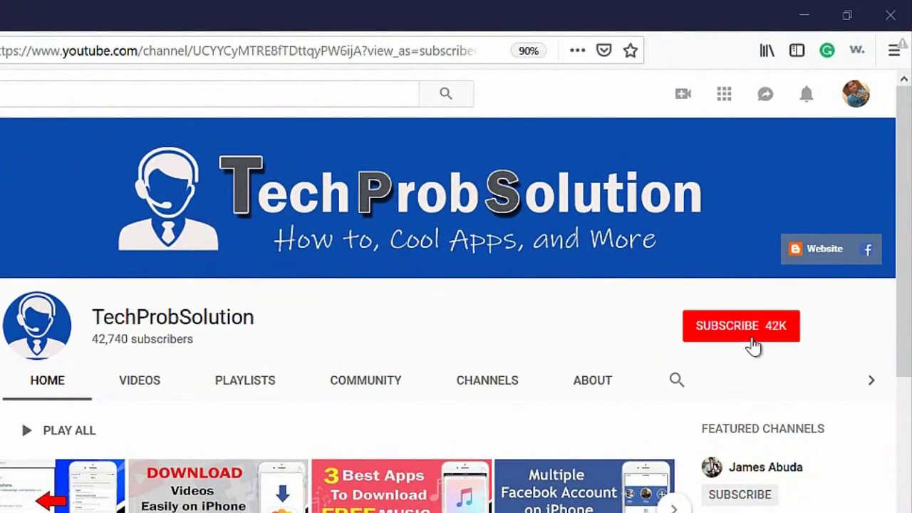
Step: Subscribe to the TechProbSolution channel and turn on notifications for every new video
{"action": "left_click", "coordinate": [749, 339]}
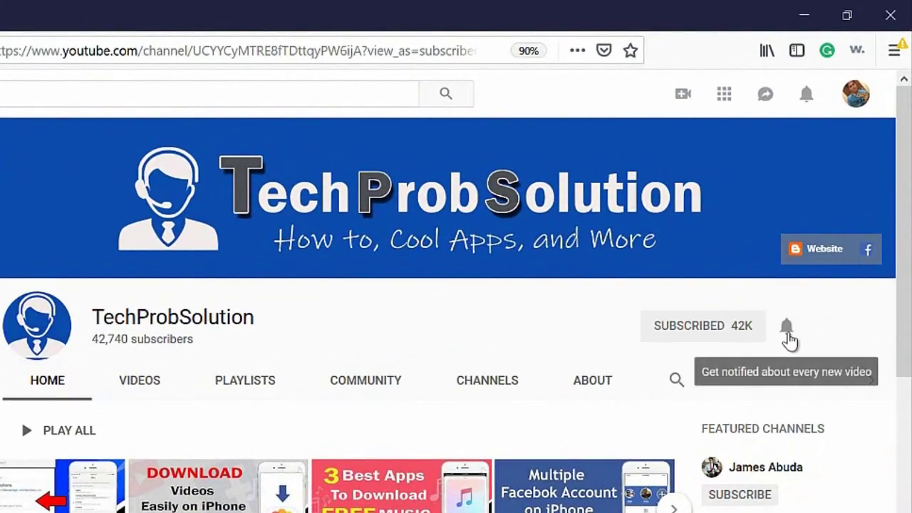
{"action": "left_click", "coordinate": [787, 329]}
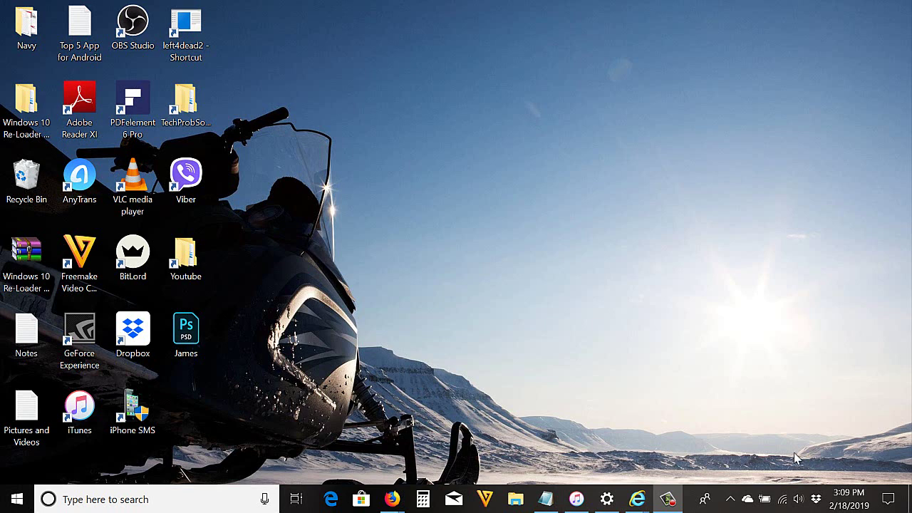
Step: Switch to the Firefox window with the iPhone-to-PC message transfer tutorial and find the tool's free download links
{"action": "mouse_move", "coordinate": [399, 497]}
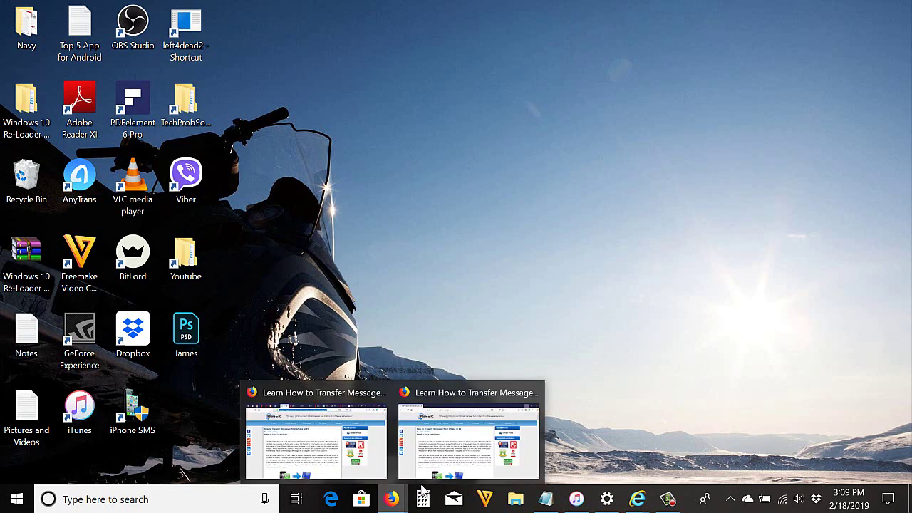
{"action": "left_click", "coordinate": [490, 452]}
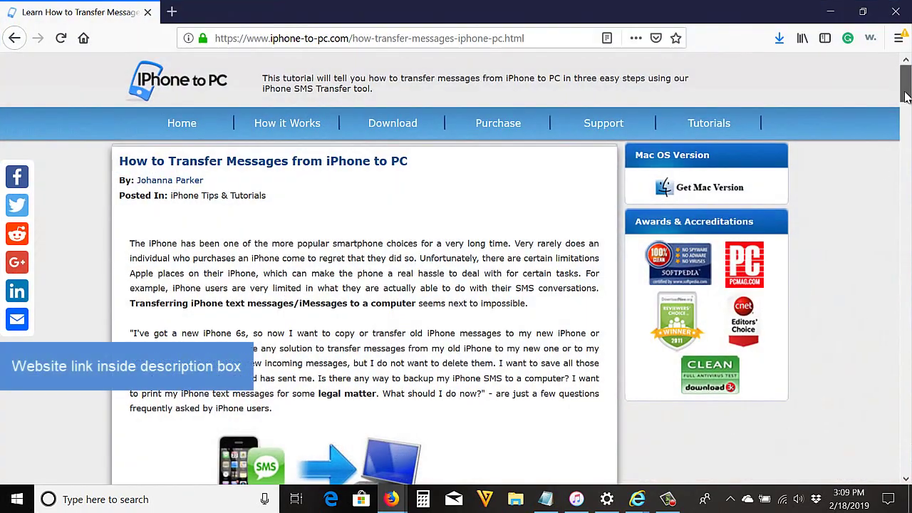
{"action": "scroll", "coordinate": [905, 112], "scroll_direction": "down", "scroll_amount": 3}
{"action": "scroll", "coordinate": [905, 111], "scroll_direction": "up", "scroll_amount": 3}
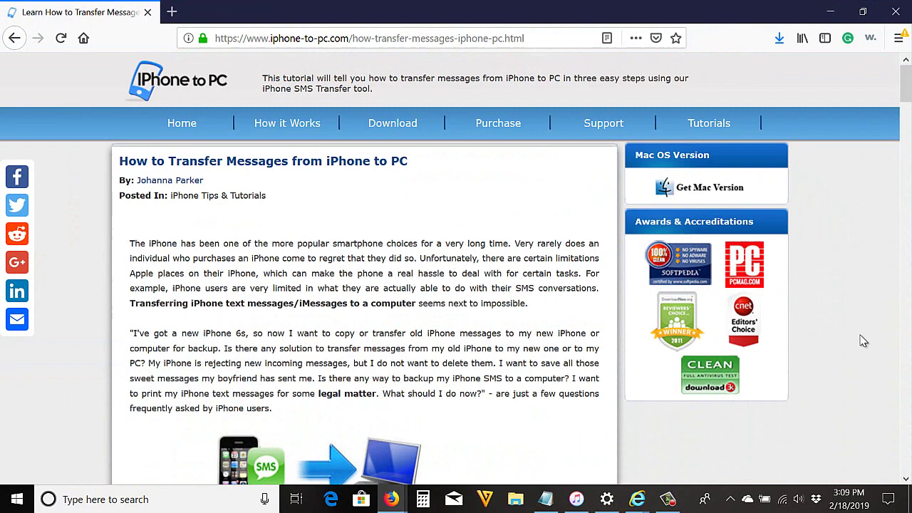
{"action": "scroll", "coordinate": [837, 344], "scroll_direction": "down", "scroll_amount": 8}
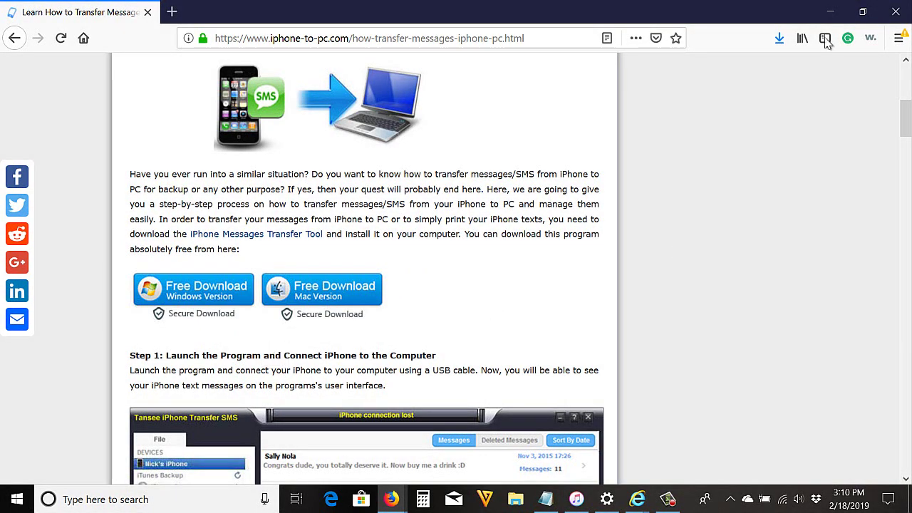
Step: Minimize the browser, search Windows for "iphone sms" and launch the iPhone SMS desktop app
{"action": "left_click", "coordinate": [830, 12]}
{"action": "left_click", "coordinate": [96, 501]}
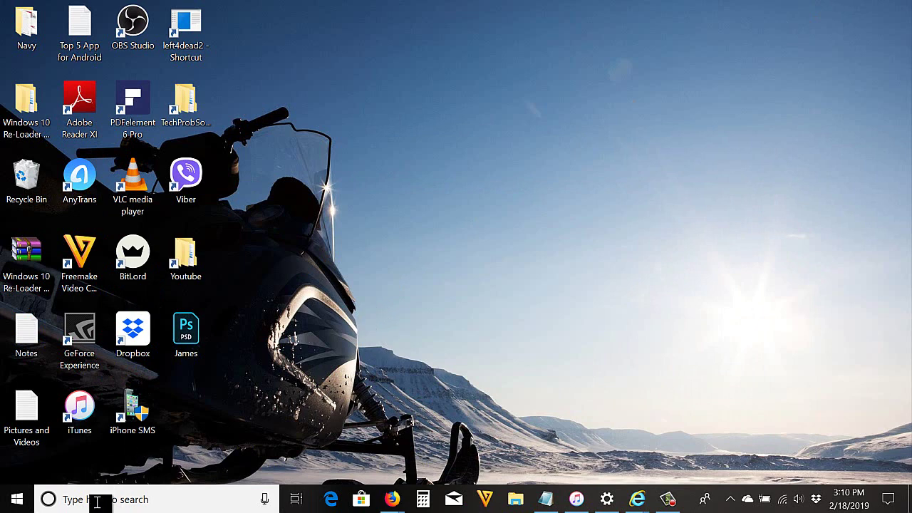
{"action": "type", "text": "iphone sms"}
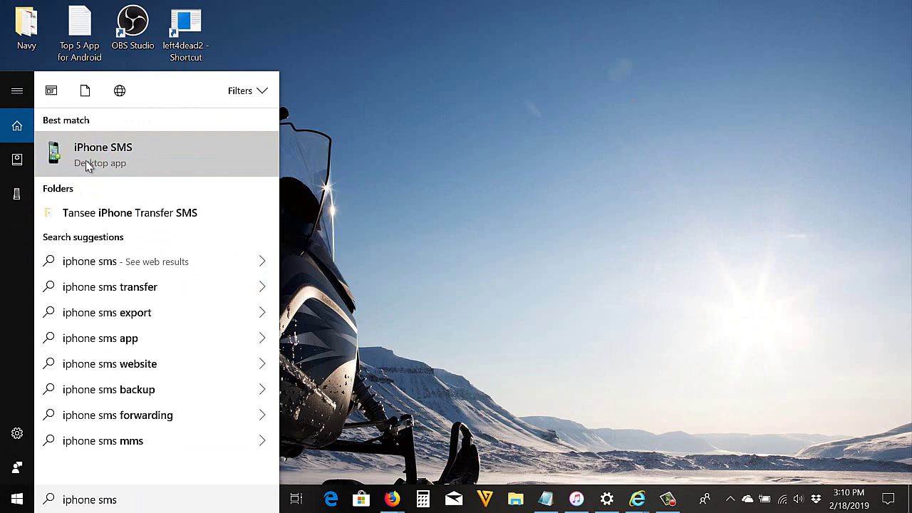
{"action": "left_click", "coordinate": [86, 160]}
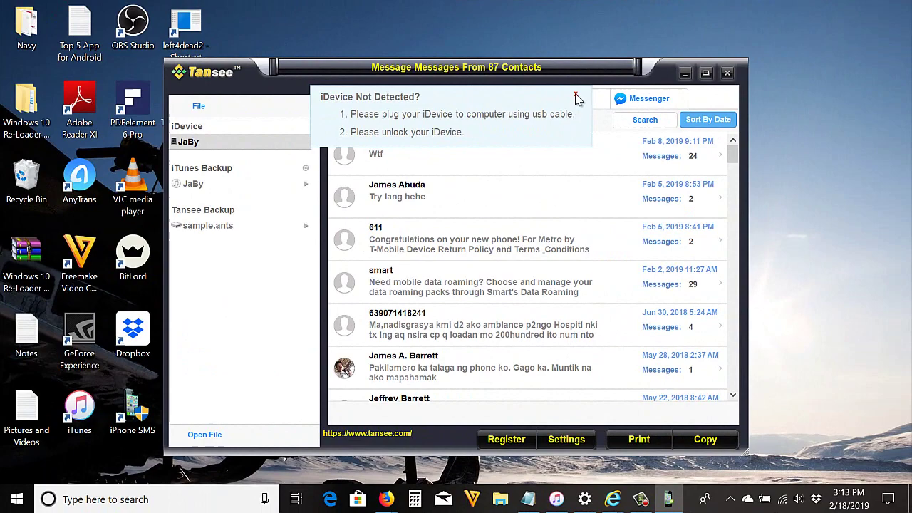
Step: Dismiss the device detection notice, then open the newest SMS conversation and read it back to its first message
{"action": "left_click", "coordinate": [576, 95]}
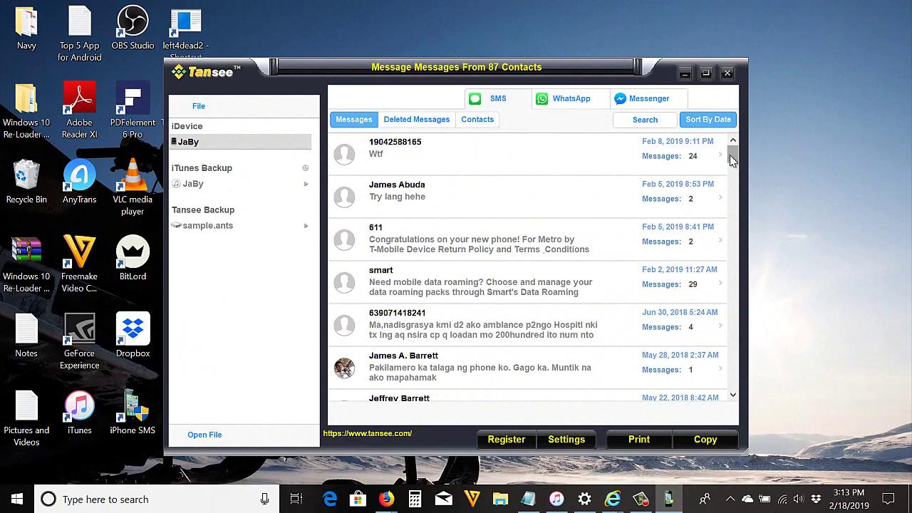
{"action": "left_click_drag", "start_coordinate": [733, 157], "coordinate": [739, 228]}
{"action": "left_click", "coordinate": [520, 168]}
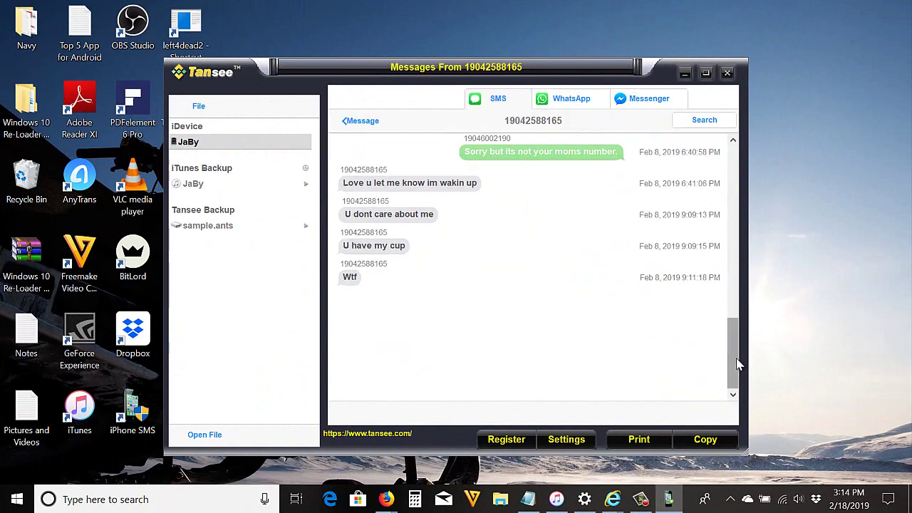
{"action": "left_click_drag", "start_coordinate": [737, 359], "coordinate": [739, 173]}
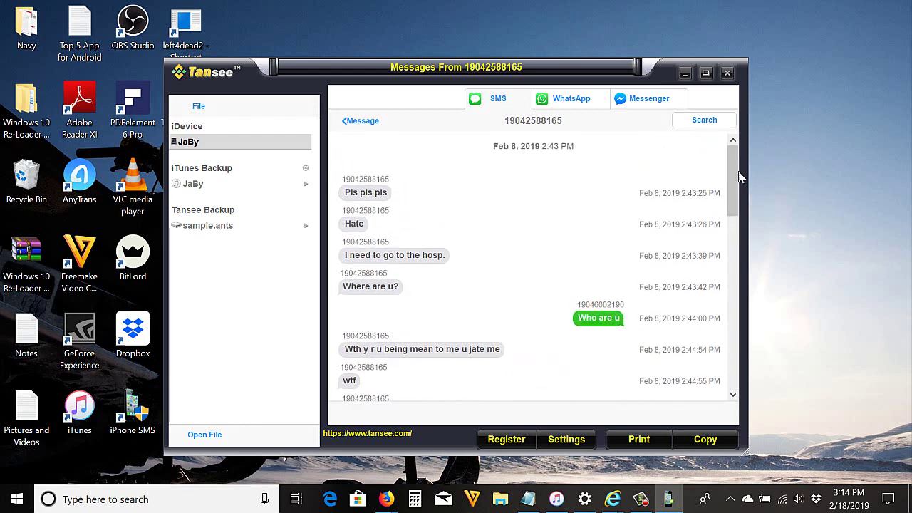
Step: Start copying the open conversation with PDF File as the backup type and the Tansee logo turned off
{"action": "left_click", "coordinate": [704, 440]}
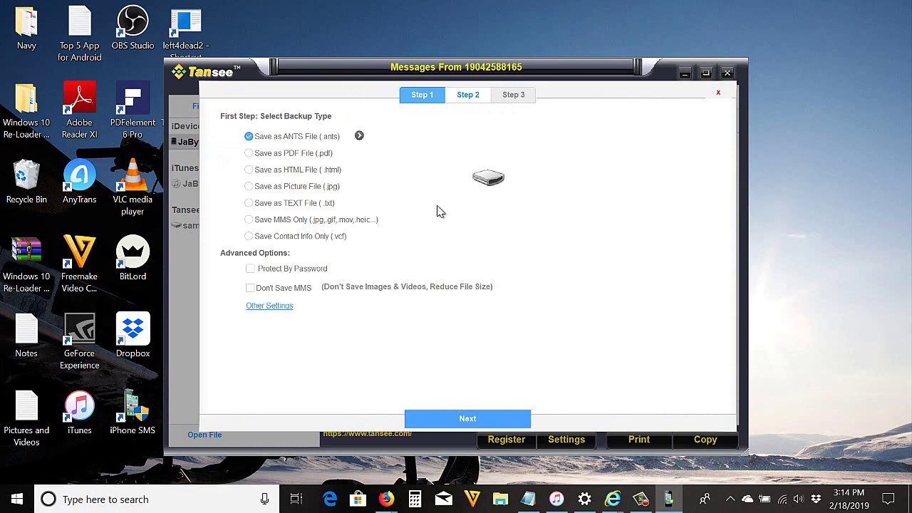
{"action": "left_click", "coordinate": [249, 153]}
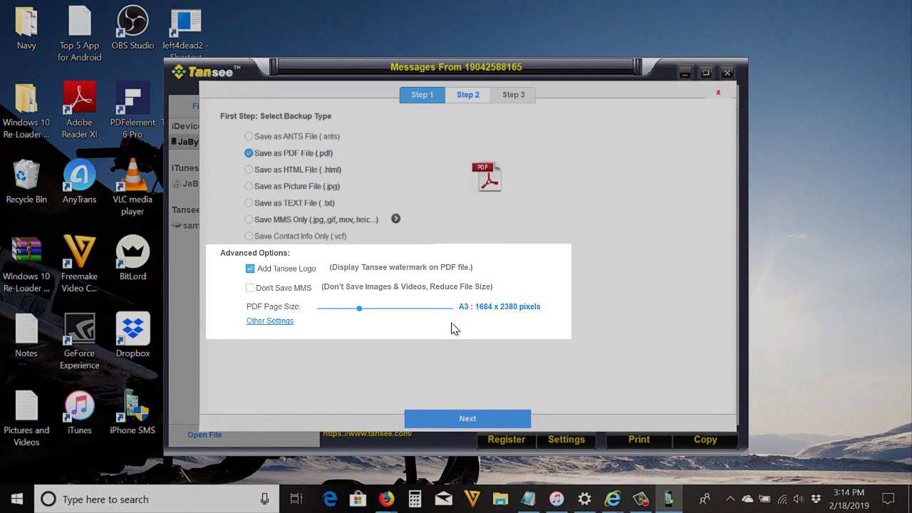
{"action": "left_click", "coordinate": [251, 270]}
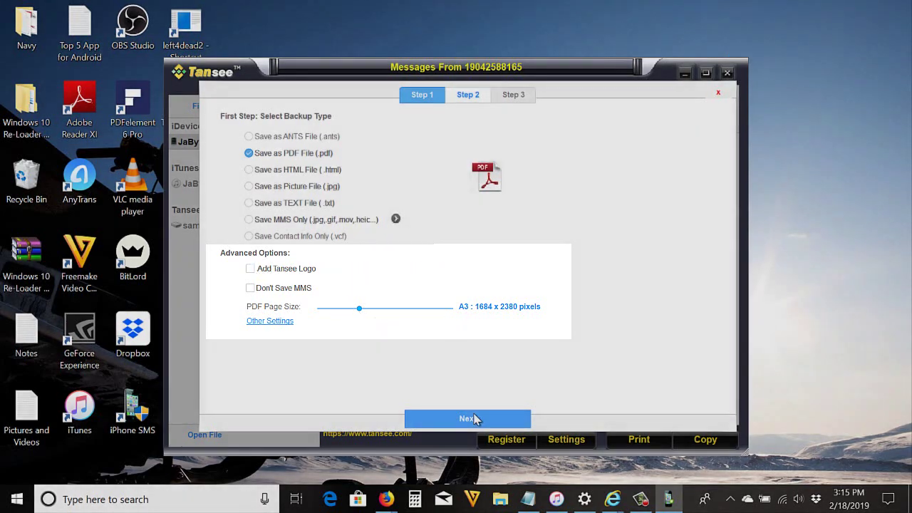
{"action": "left_click", "coordinate": [491, 419]}
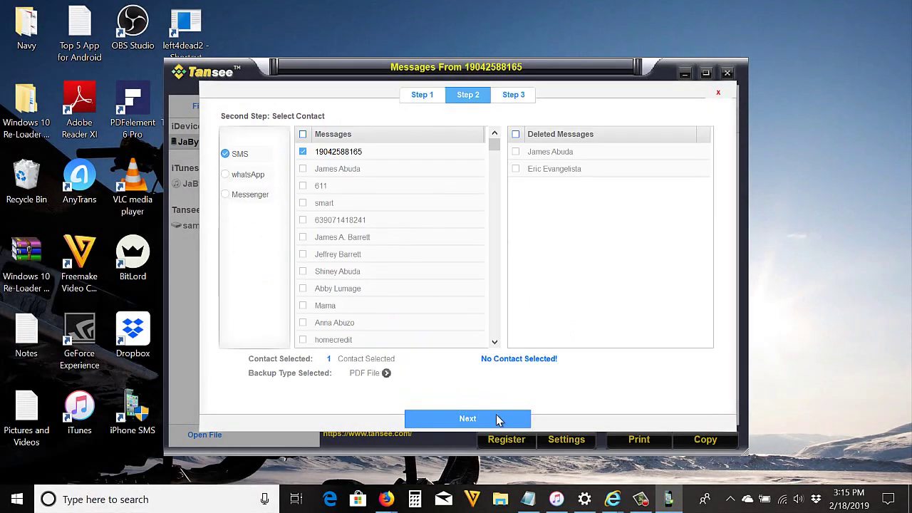
{"action": "left_click", "coordinate": [303, 169]}
{"action": "left_click", "coordinate": [303, 186]}
{"action": "left_click", "coordinate": [303, 186]}
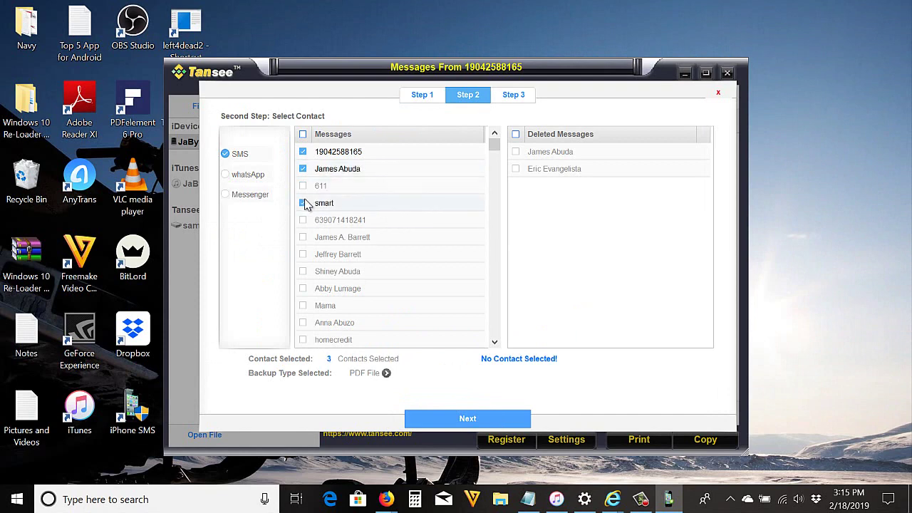
{"action": "left_click", "coordinate": [304, 169]}
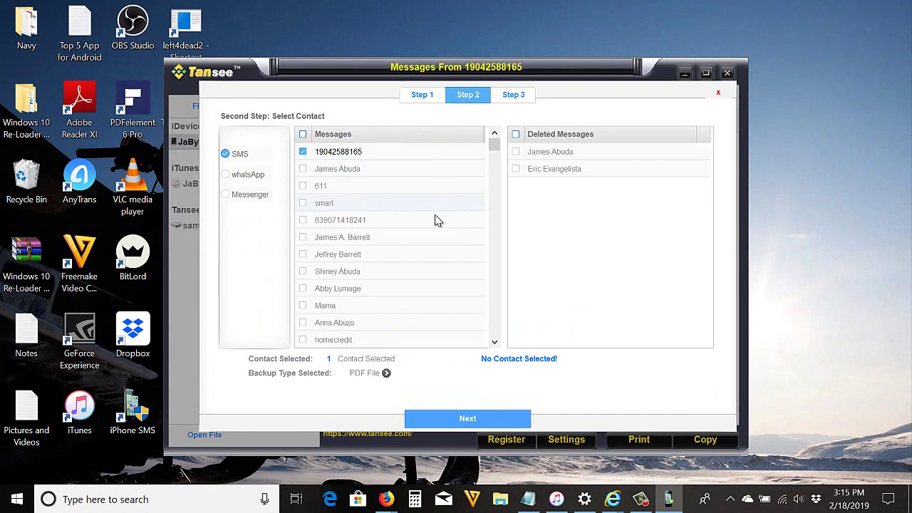
Step: Copy all messages of the selected contact and save the PDF to the Desktop as SMS
{"action": "left_click", "coordinate": [469, 418]}
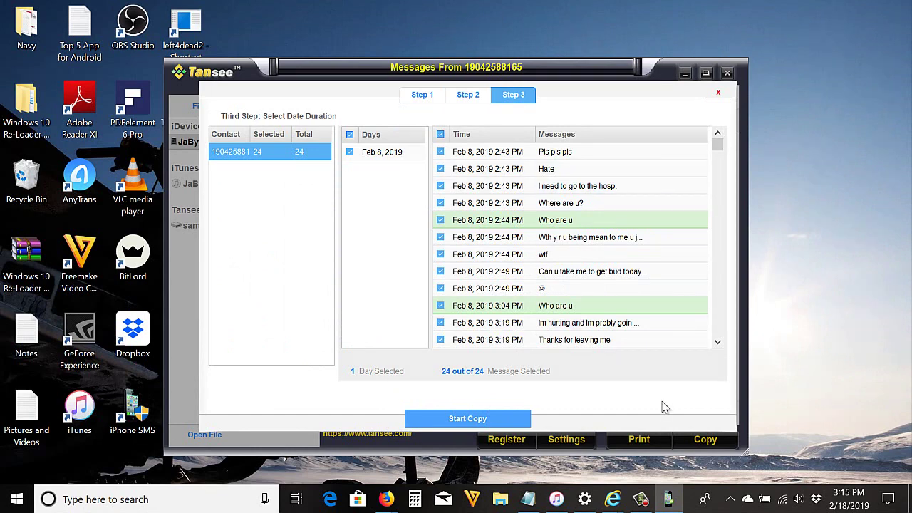
{"action": "left_click", "coordinate": [492, 418]}
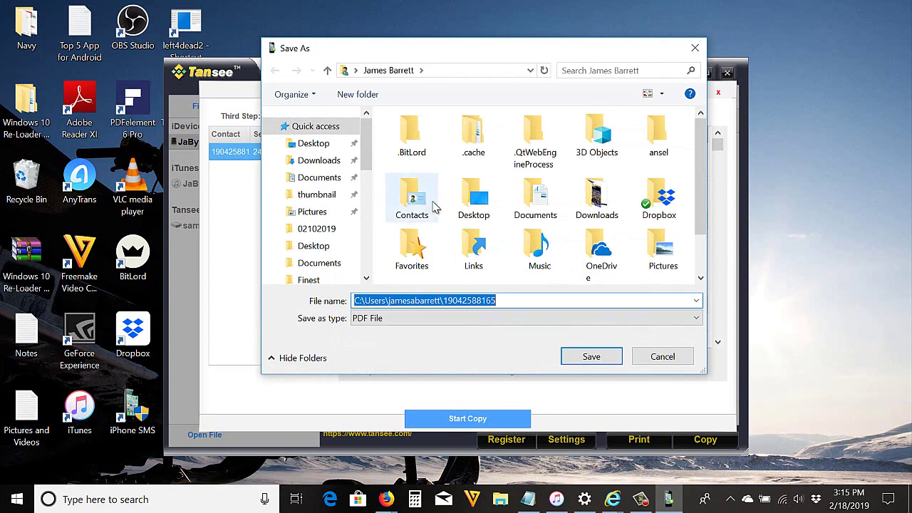
{"action": "scroll", "coordinate": [366, 138], "scroll_direction": "down", "scroll_amount": 1}
{"action": "scroll", "coordinate": [367, 138], "scroll_direction": "up", "scroll_amount": 1}
{"action": "left_click", "coordinate": [313, 144]}
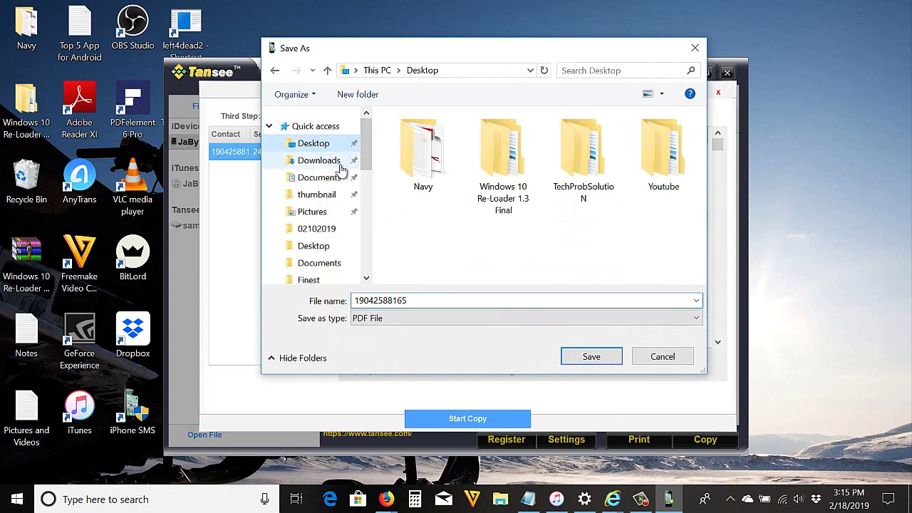
{"action": "double_click", "coordinate": [415, 300]}
{"action": "type", "text": "SMS"}
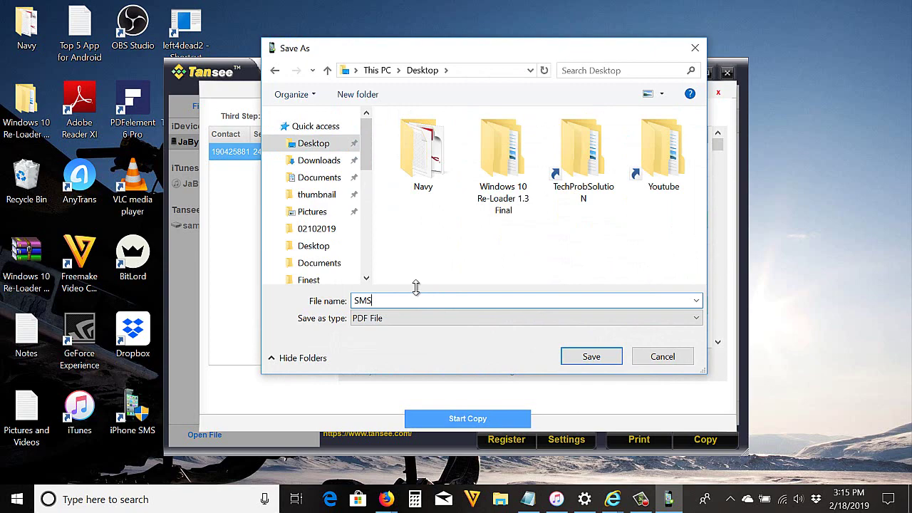
{"action": "left_click", "coordinate": [600, 359]}
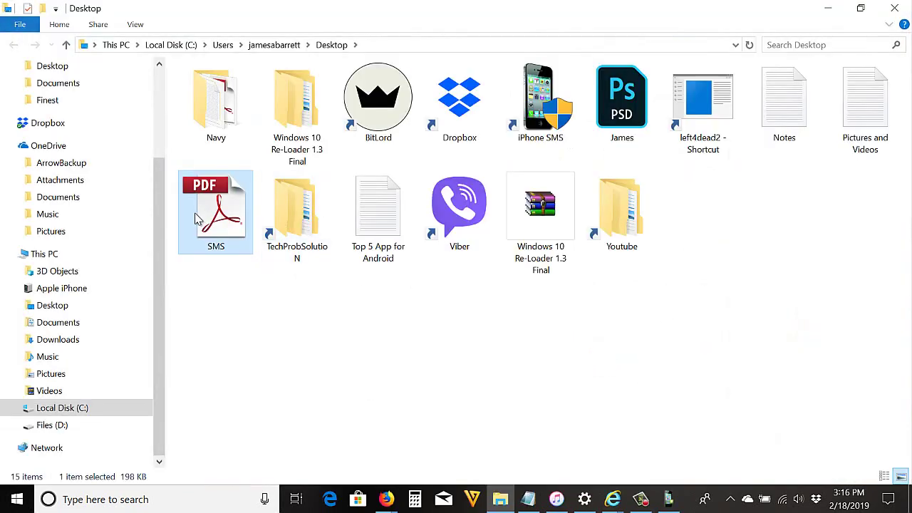
Step: Open the SMS PDF from the Desktop folder in Adobe Reader XI, enlarge it and review the exported messages
{"action": "right_click", "coordinate": [213, 203]}
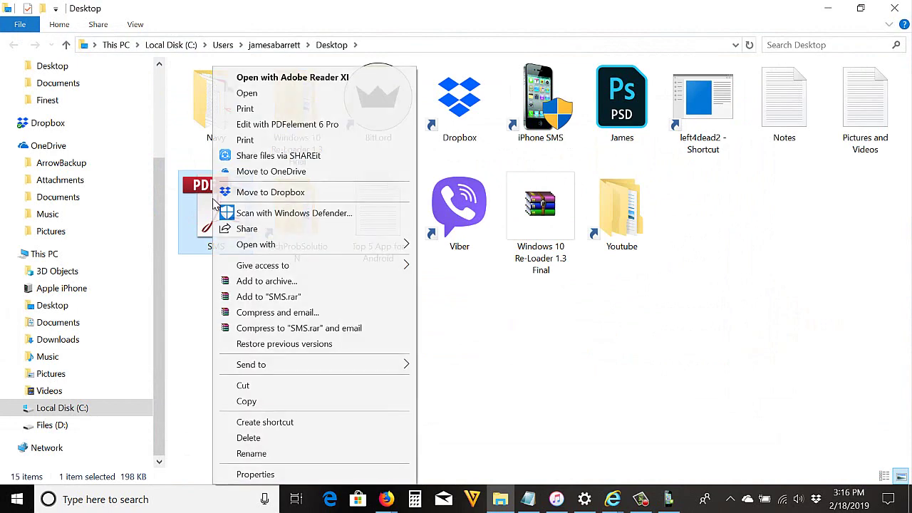
{"action": "left_click", "coordinate": [257, 78]}
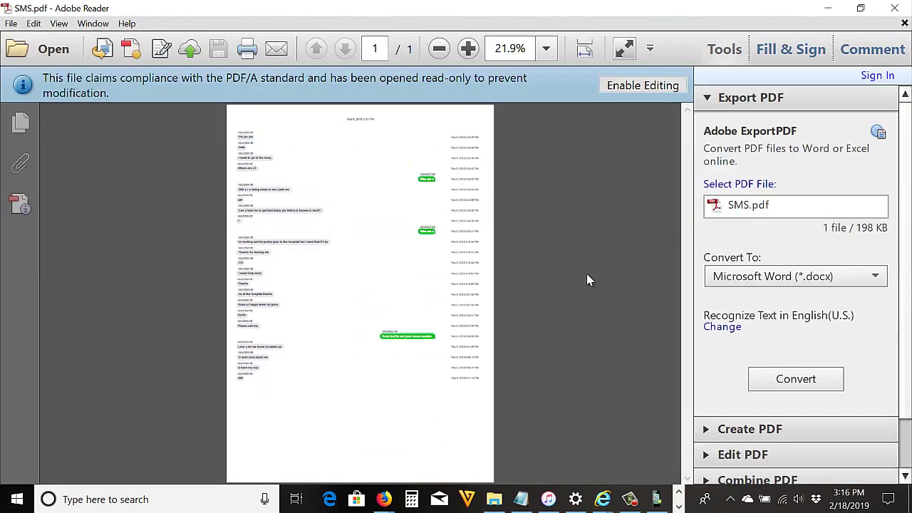
{"action": "scroll", "coordinate": [587, 272], "scroll_direction": "up", "scroll_amount": 3}
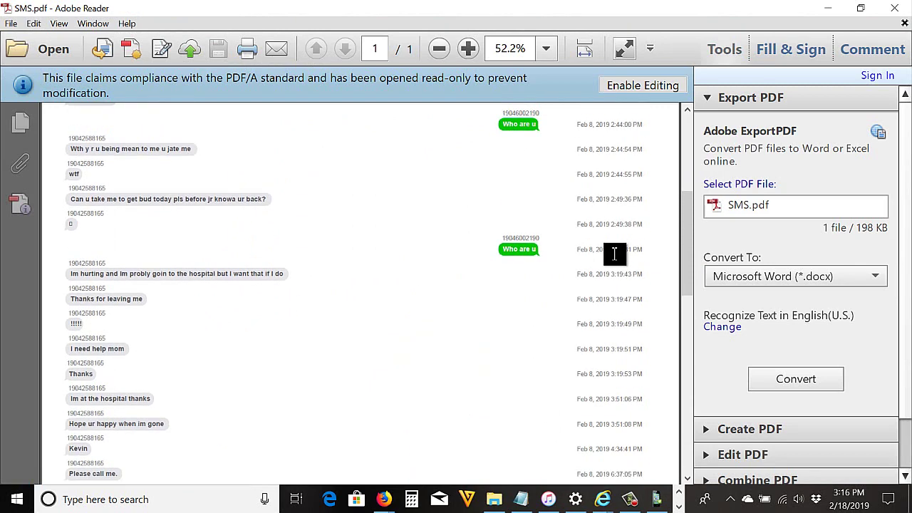
{"action": "left_click_drag", "start_coordinate": [690, 196], "coordinate": [687, 138]}
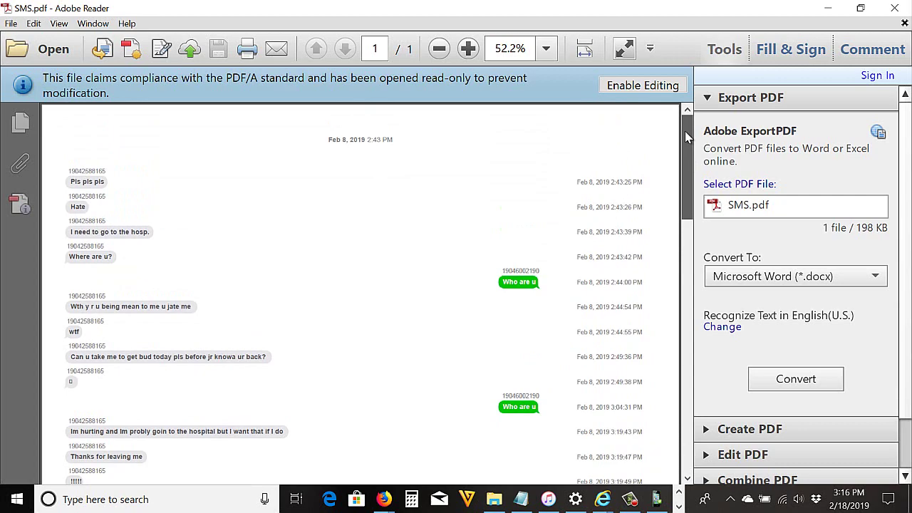
{"action": "left_click_drag", "start_coordinate": [687, 137], "coordinate": [666, 120]}
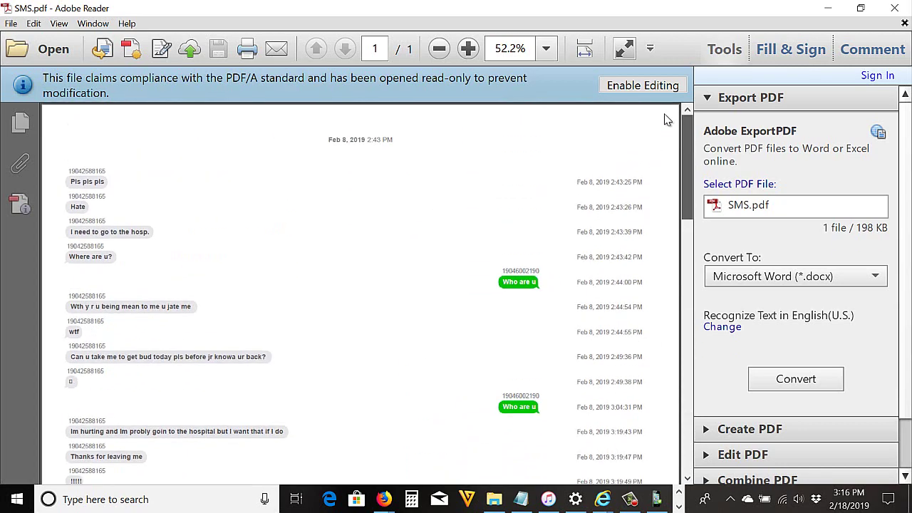
Step: Close the PDF, switch back to the Tansee window and open the newest SMS conversation again
{"action": "left_click", "coordinate": [894, 8]}
{"action": "left_click", "coordinate": [668, 499]}
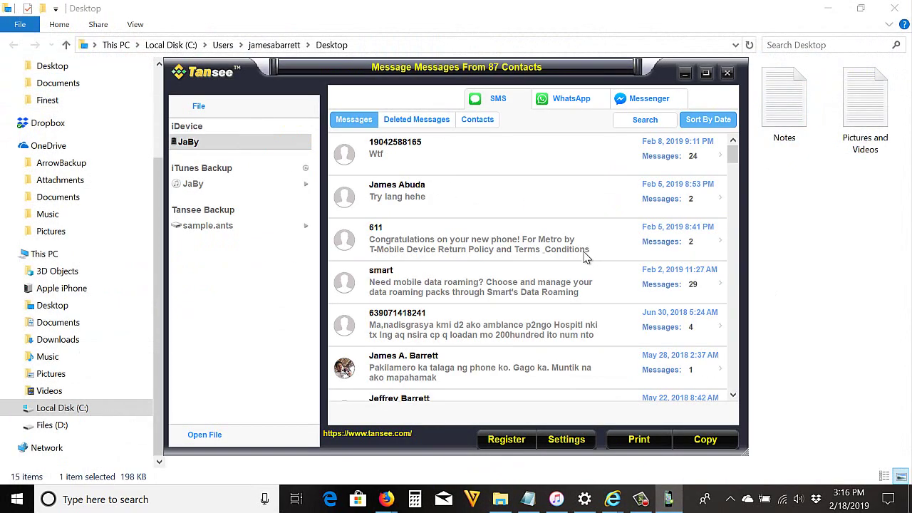
{"action": "left_click", "coordinate": [504, 166]}
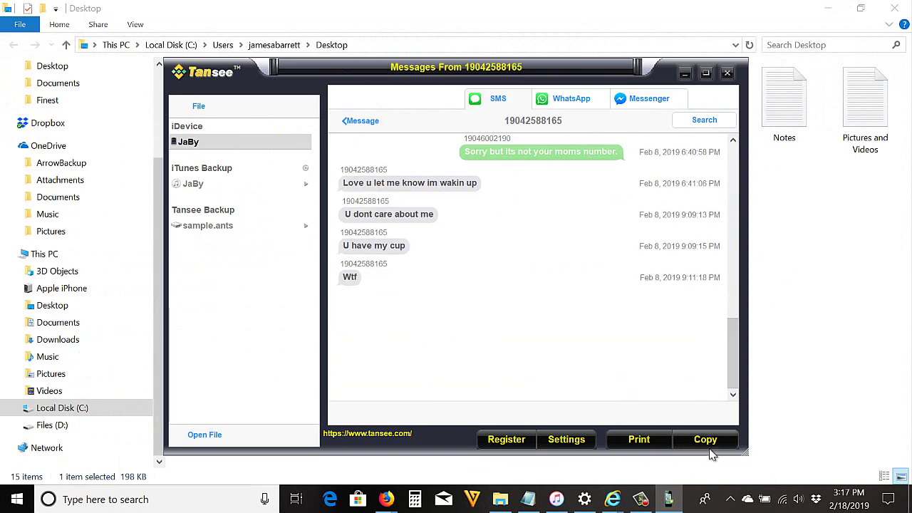
Step: Set up another copy of the conversation as a Picture File (.jpg), keeping the preselected contact
{"action": "left_click", "coordinate": [705, 440]}
{"action": "left_click", "coordinate": [251, 187]}
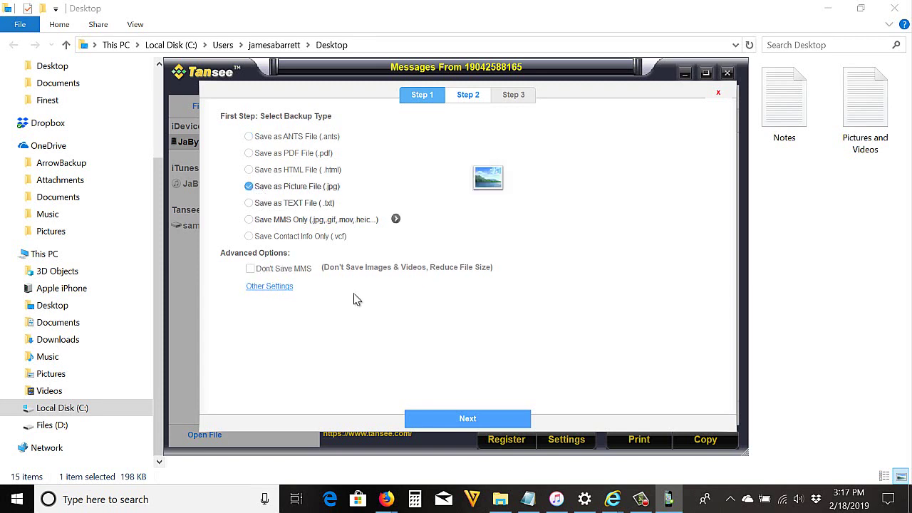
{"action": "left_click", "coordinate": [467, 419]}
{"action": "left_click", "coordinate": [481, 419]}
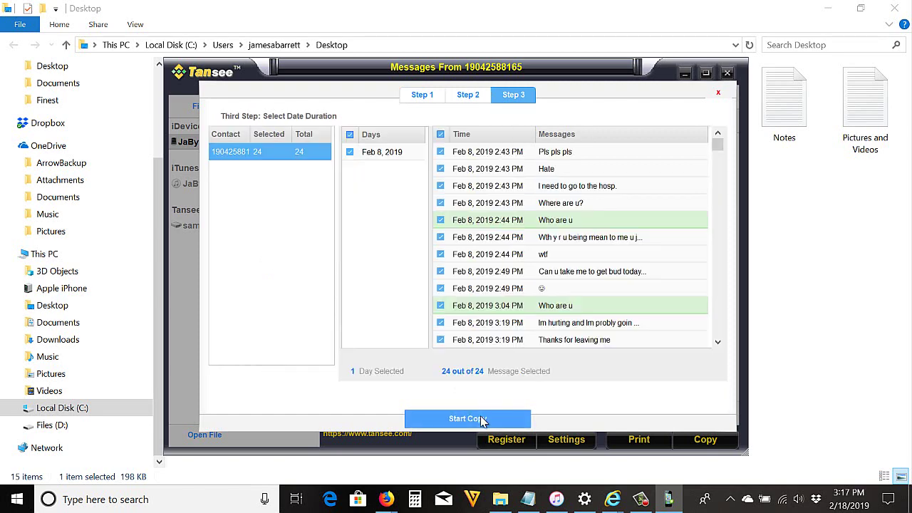
Step: Start the copy with all messages selected and save the picture file to the Desktop as SMS JPG
{"action": "left_click", "coordinate": [483, 420]}
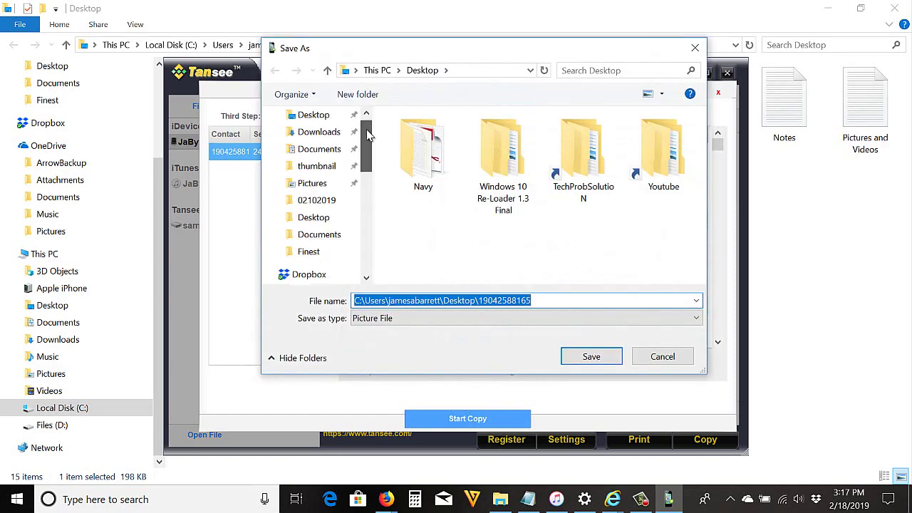
{"action": "double_click", "coordinate": [441, 301]}
{"action": "type", "text": "SMS JPG"}
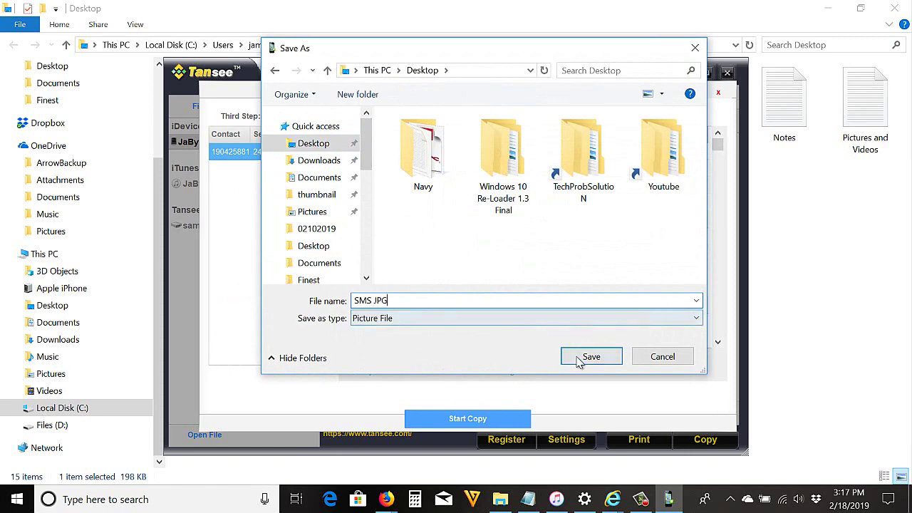
{"action": "left_click", "coordinate": [589, 357]}
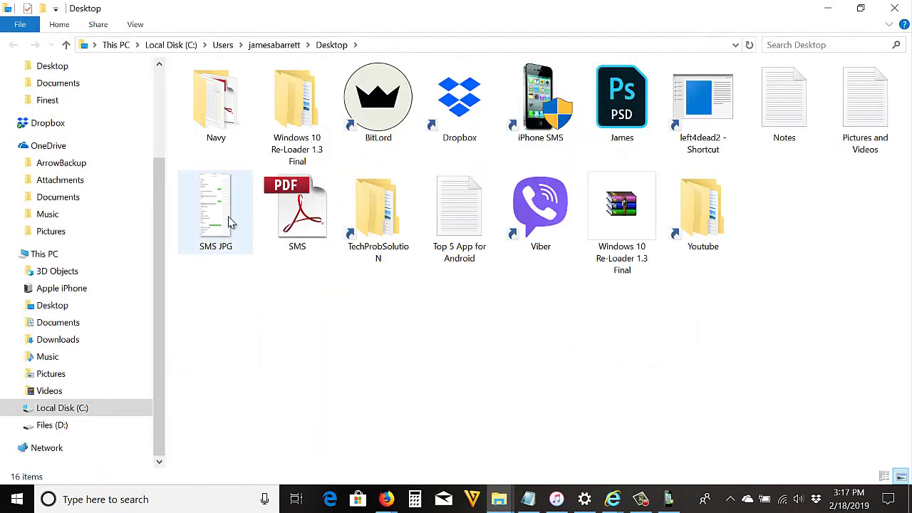
Step: Open the SMS JPG picture from the Desktop folder in Photos, enlarge it and review the exported text messages
{"action": "left_click", "coordinate": [222, 192]}
{"action": "right_click", "coordinate": [222, 192]}
{"action": "left_click", "coordinate": [260, 24]}
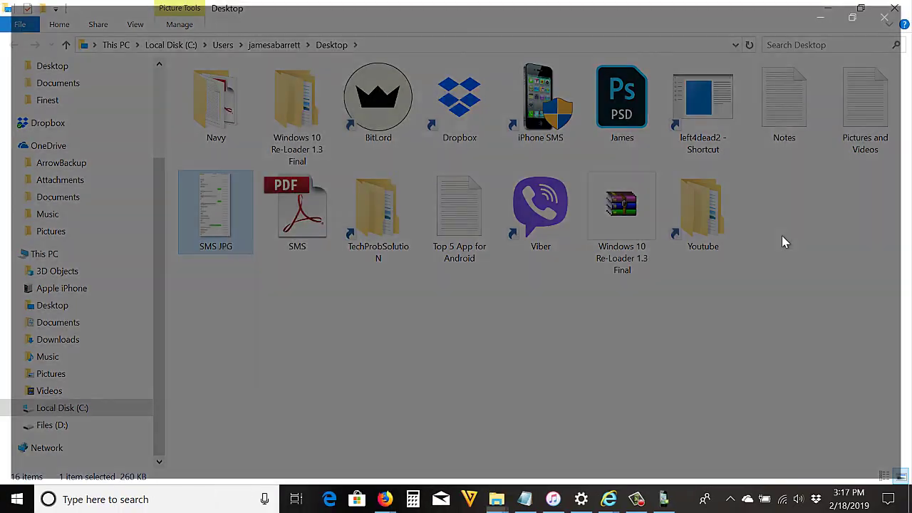
{"action": "scroll", "coordinate": [580, 291], "scroll_direction": "up", "scroll_amount": 3}
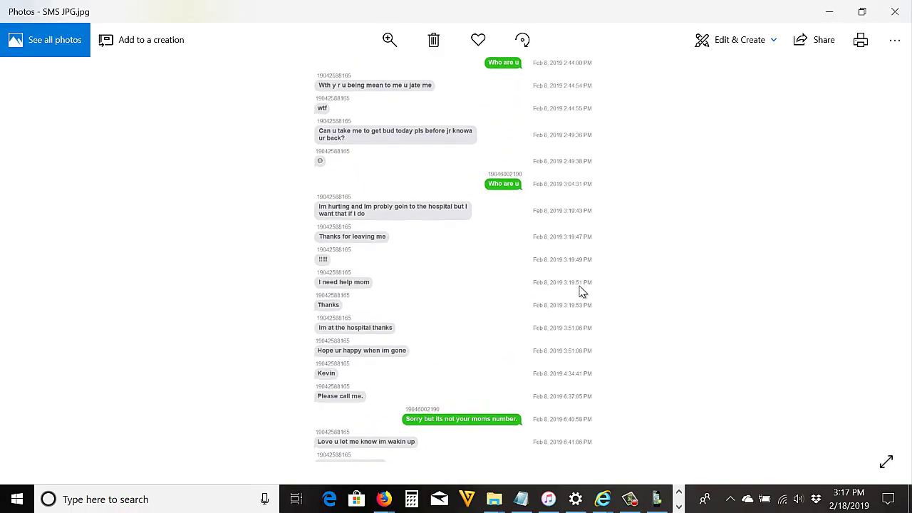
{"action": "scroll", "coordinate": [554, 290], "scroll_direction": "up", "scroll_amount": 5}
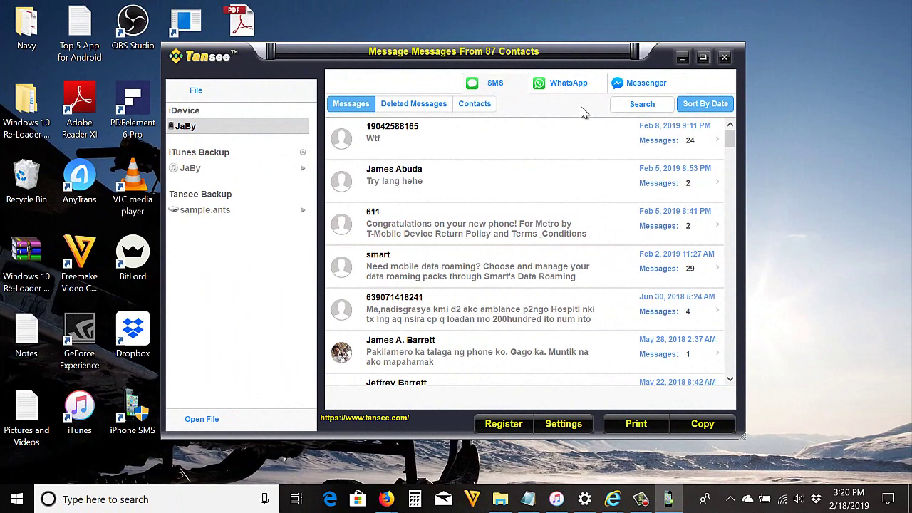
Step: In Tansee, open the newest WhatsApp conversation and set up its copy as a Picture File (.jpg), keeping the preselected contact
{"action": "left_click", "coordinate": [569, 85]}
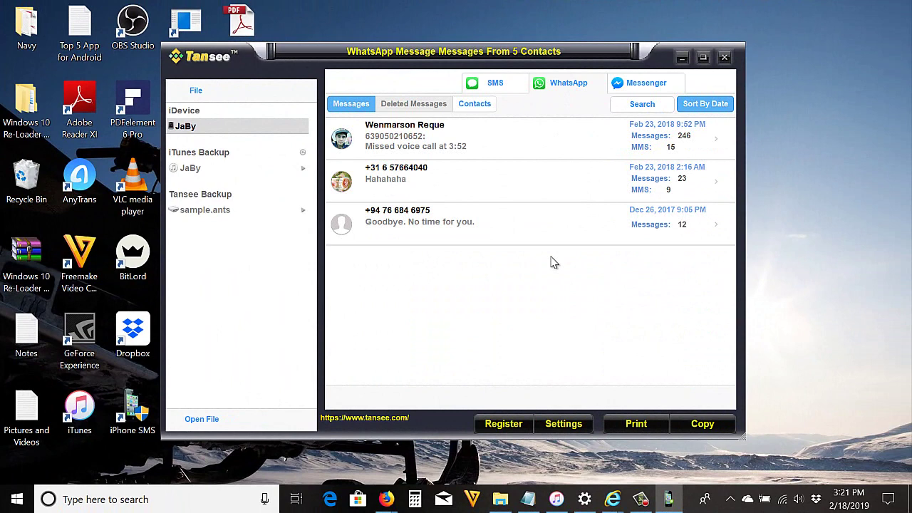
{"action": "left_click", "coordinate": [527, 142]}
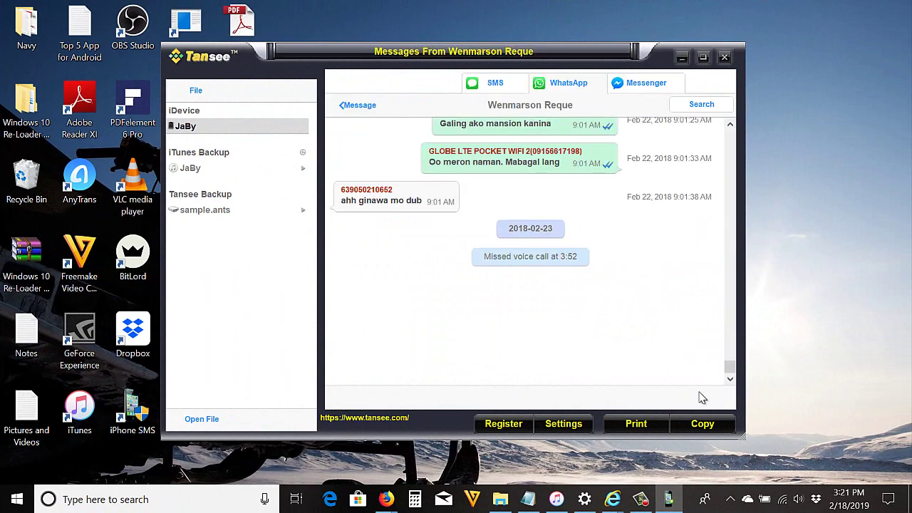
{"action": "left_click", "coordinate": [703, 423]}
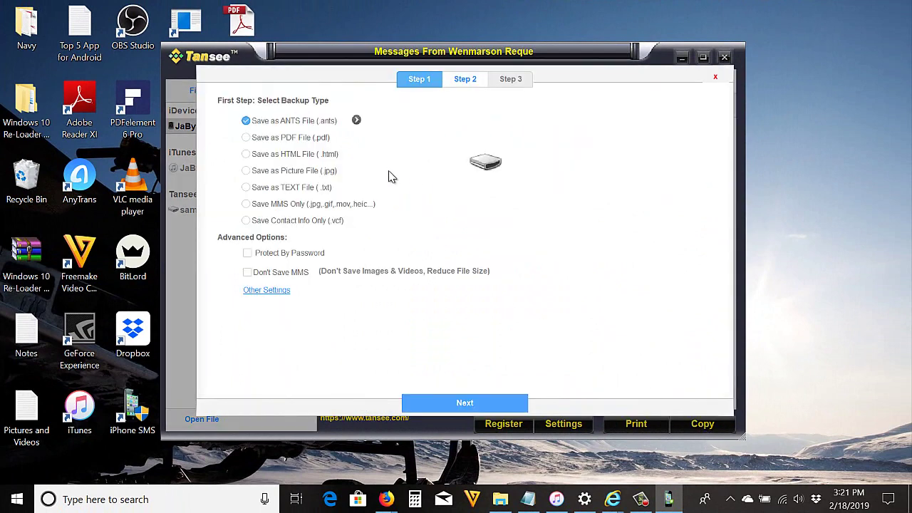
{"action": "left_click", "coordinate": [246, 171]}
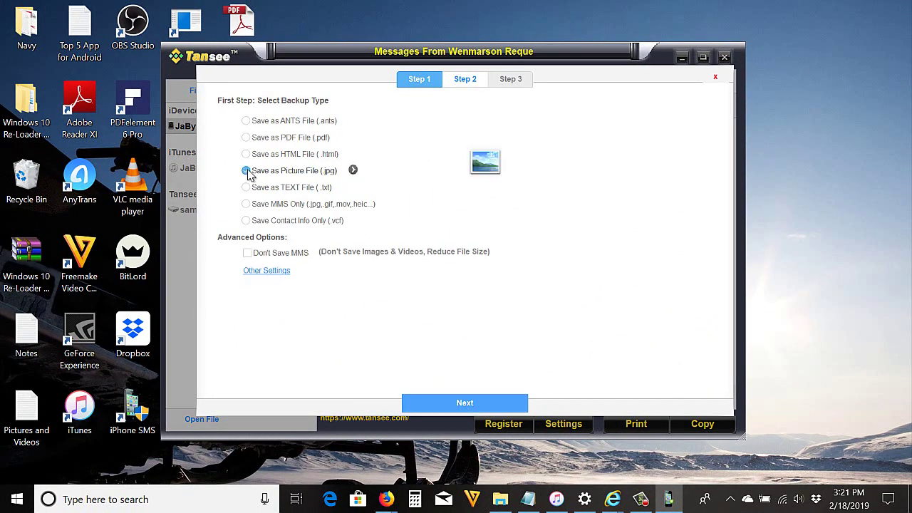
{"action": "left_click", "coordinate": [479, 408]}
{"action": "left_click", "coordinate": [480, 410]}
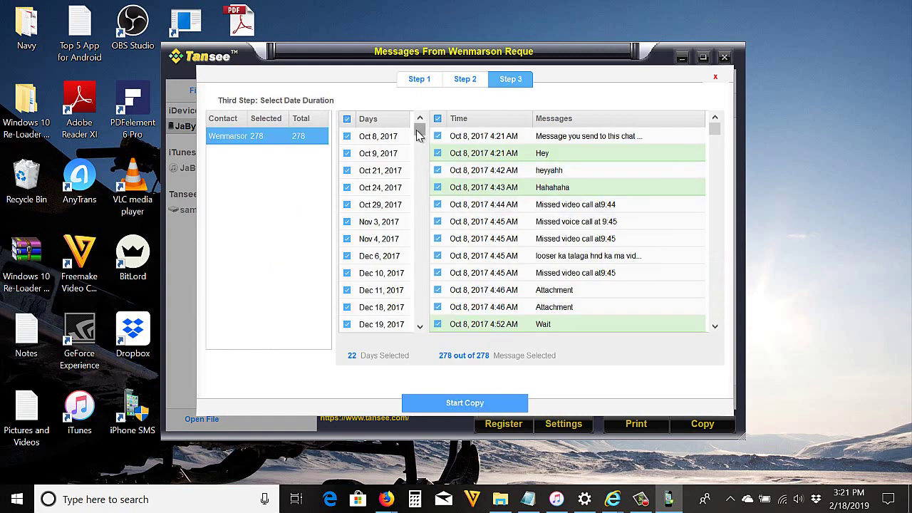
Step: Deselect all days and include only the messages from Oct 8, 2017 and Oct 9, 2017 in the copy
{"action": "left_click_drag", "start_coordinate": [419, 135], "coordinate": [441, 134]}
{"action": "left_click", "coordinate": [347, 119]}
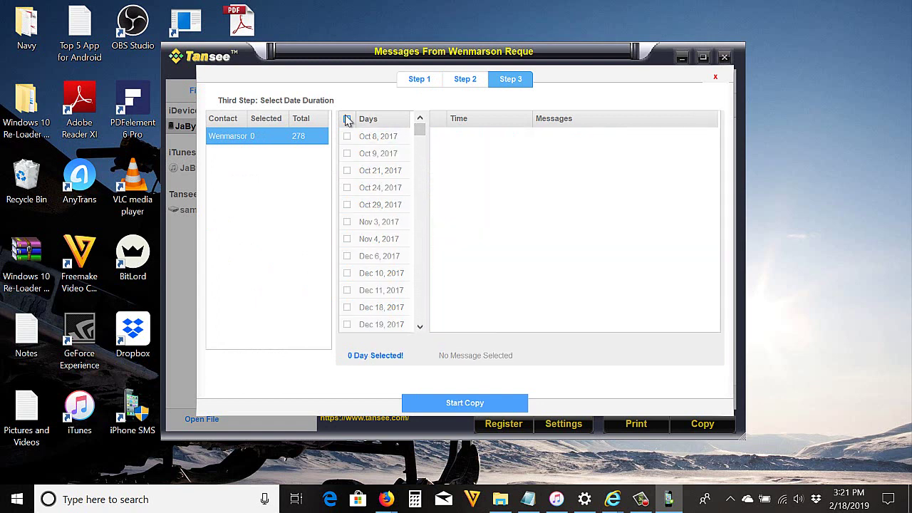
{"action": "left_click", "coordinate": [347, 136]}
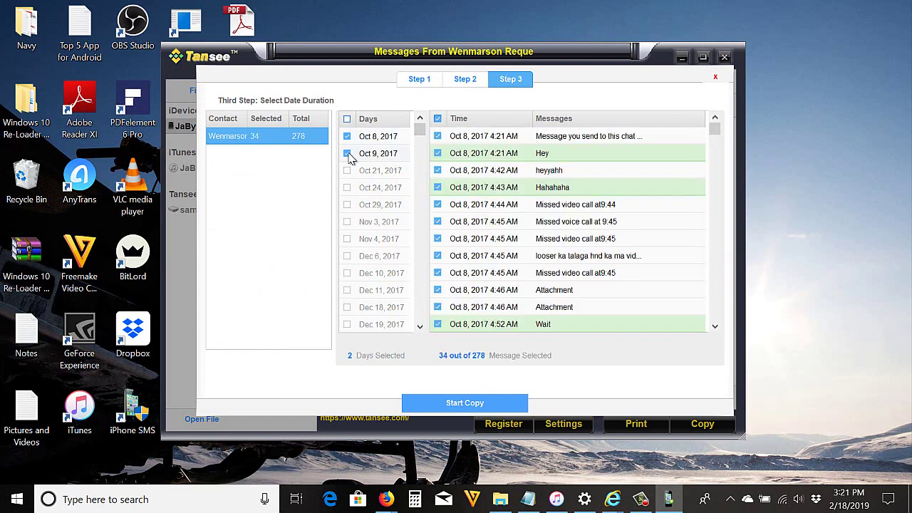
Step: Start the copy and save the picture file to the Desktop as WhatsApp Message
{"action": "left_click", "coordinate": [496, 401]}
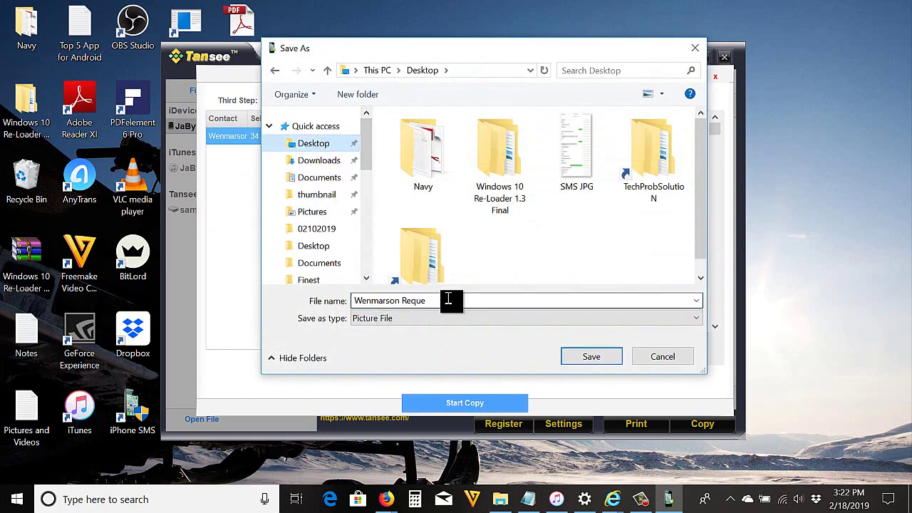
{"action": "key", "text": "ctrl+a"}
{"action": "key", "text": "BackSpace"}
{"action": "key", "text": "ctrl+v"}
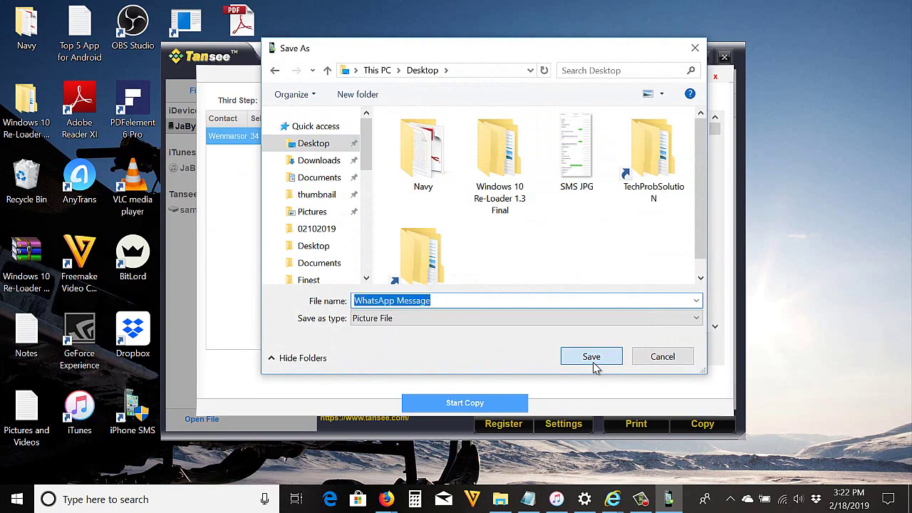
{"action": "left_click", "coordinate": [592, 358]}
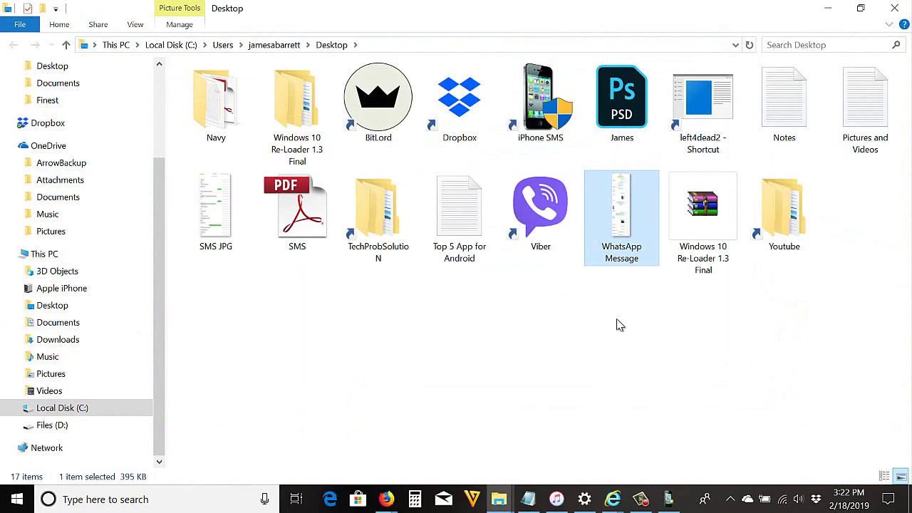
Step: Open the WhatsApp Message picture from the Desktop folder in Photos, enlarge it and review the exported conversation from its beginning
{"action": "right_click", "coordinate": [626, 174]}
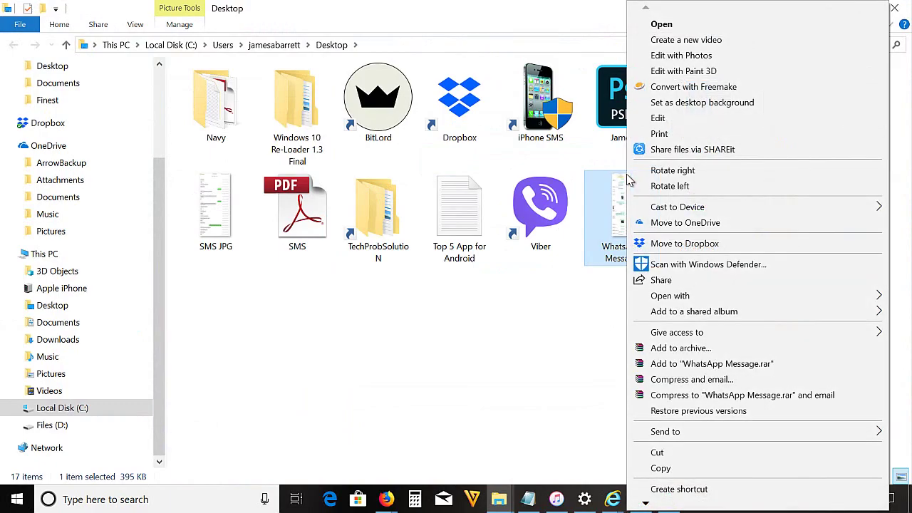
{"action": "left_click", "coordinate": [687, 37]}
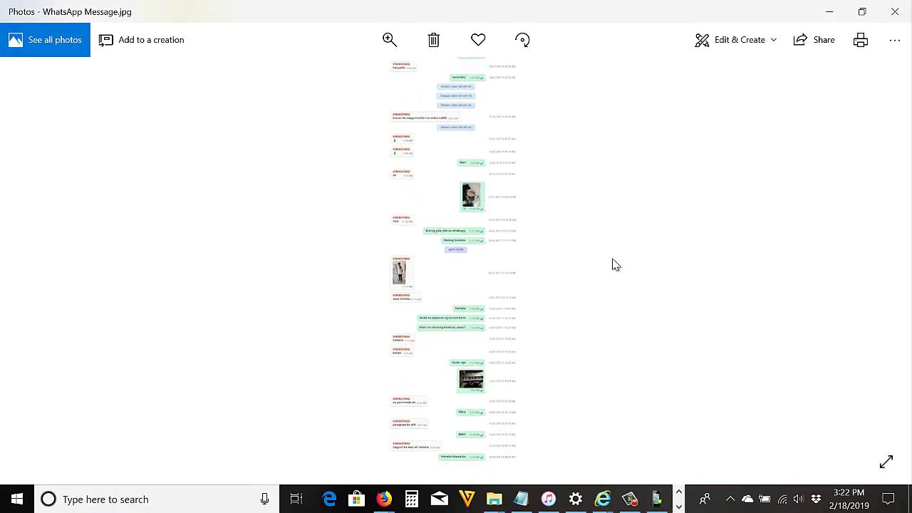
{"action": "scroll", "coordinate": [613, 263], "scroll_direction": "up", "scroll_amount": 3}
{"action": "scroll", "coordinate": [616, 265], "scroll_direction": "up", "scroll_amount": 2}
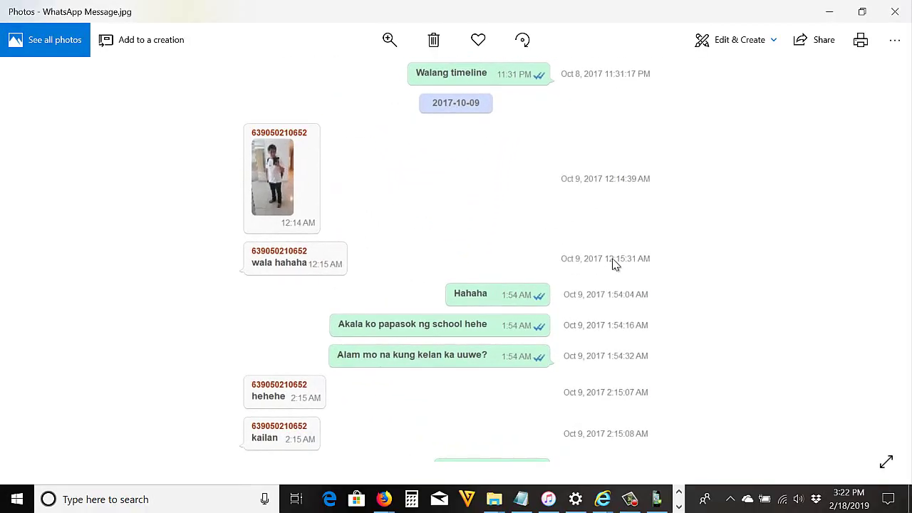
{"action": "scroll", "coordinate": [616, 265], "scroll_direction": "up", "scroll_amount": 10}
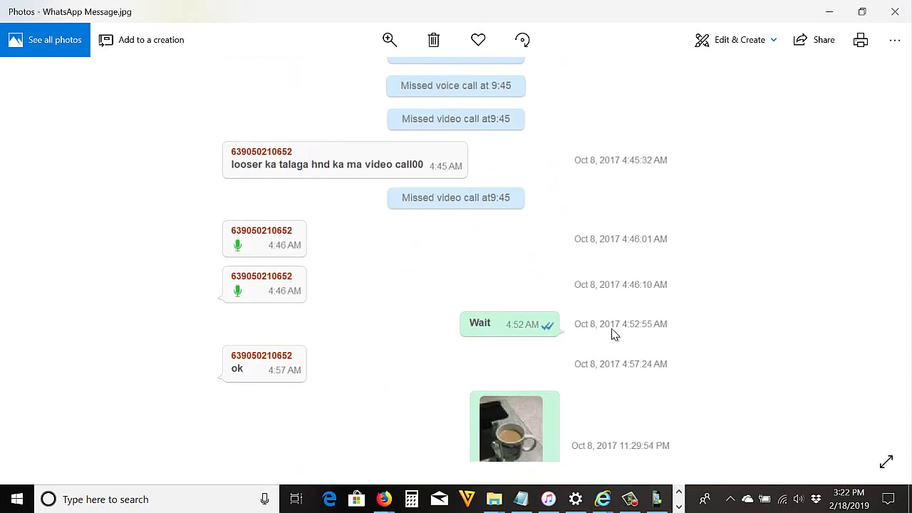
{"action": "scroll", "coordinate": [615, 335], "scroll_direction": "up", "scroll_amount": 5}
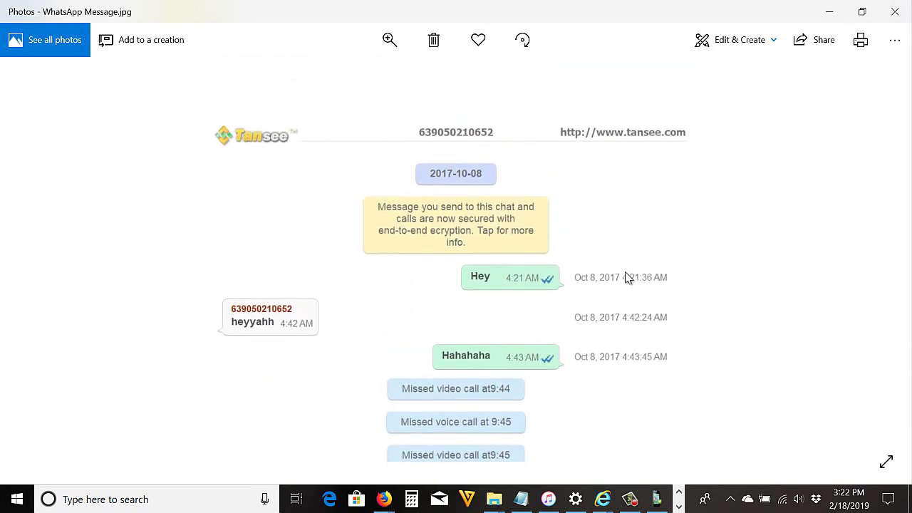
{"action": "left_click_drag", "start_coordinate": [625, 277], "coordinate": [628, 117]}
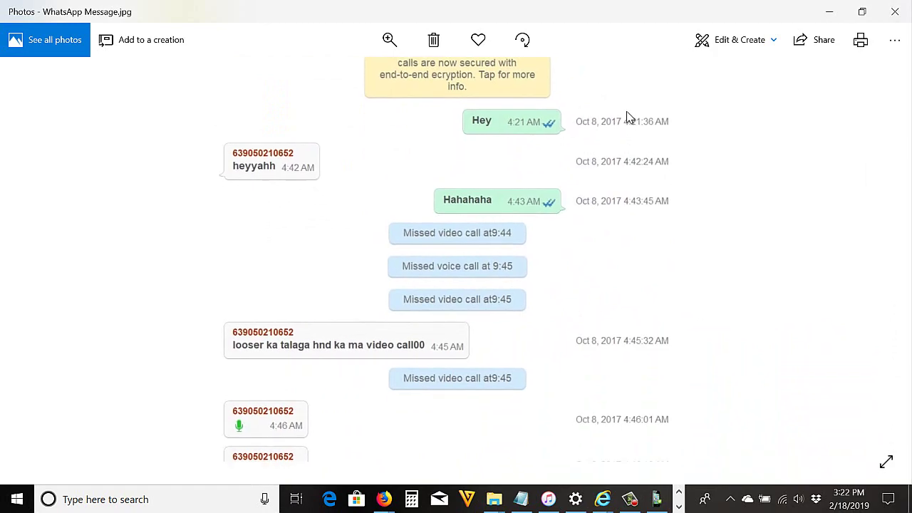
{"action": "scroll", "coordinate": [617, 297], "scroll_direction": "down", "scroll_amount": 5}
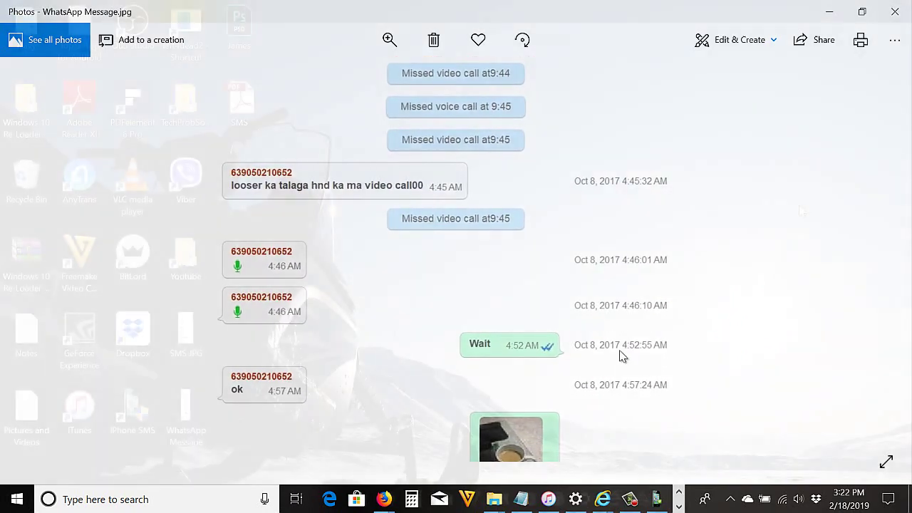